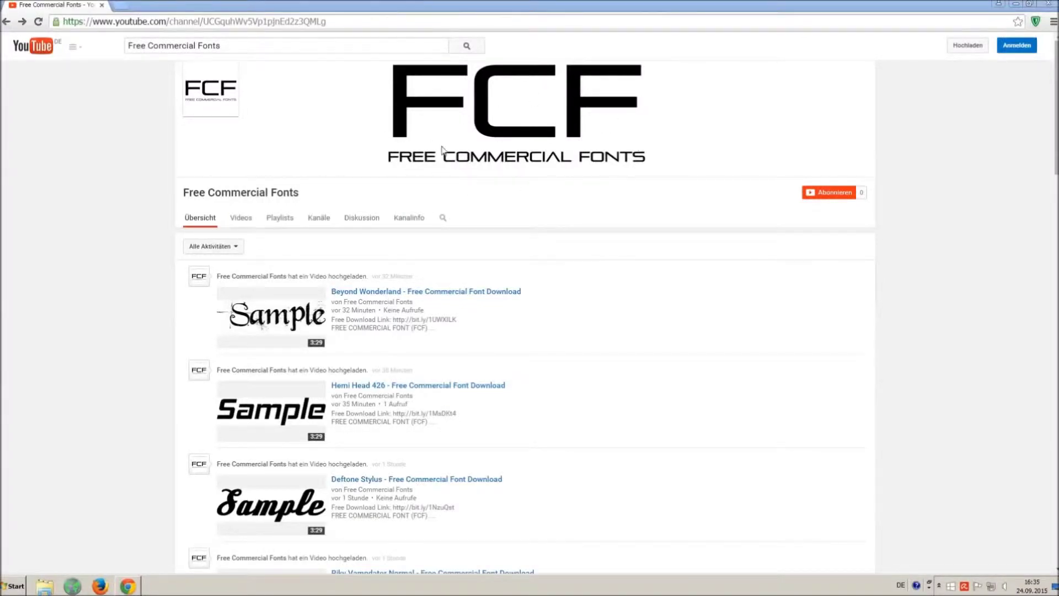
Open the 'Riky Vampdator Normal - Free Commercial Font Download' video on the Free Commercial Fonts channel.
left_click_drag(281, 47, 127, 39)
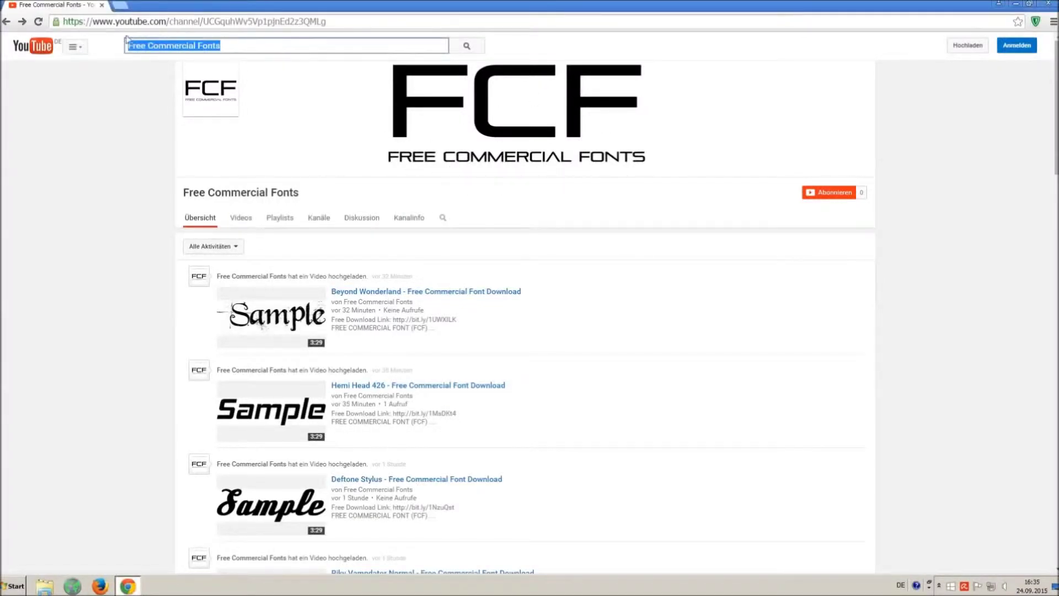
left_click(268, 47)
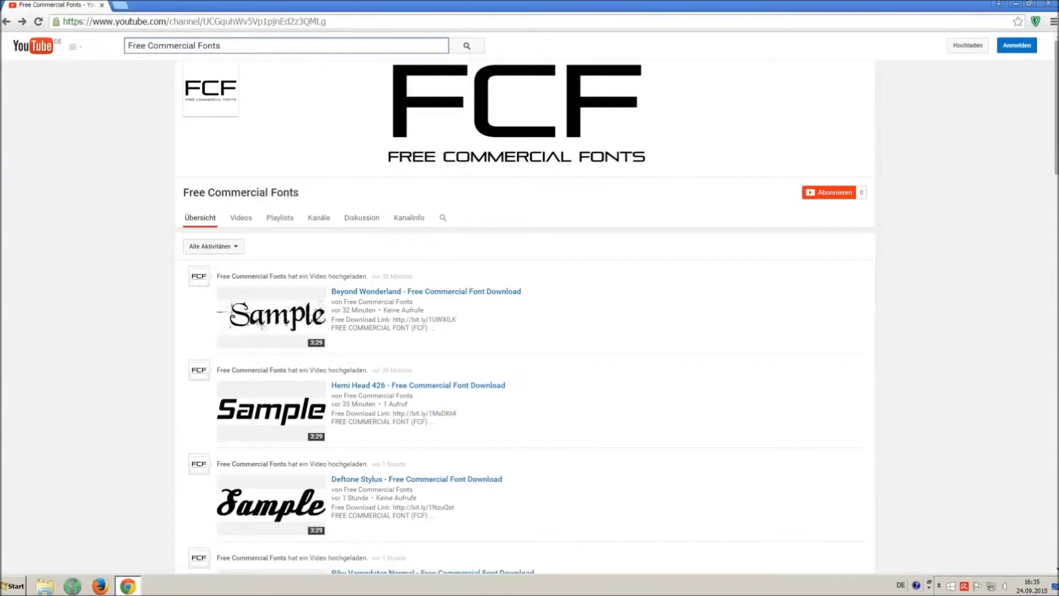
scroll(679, 284, "down", 3)
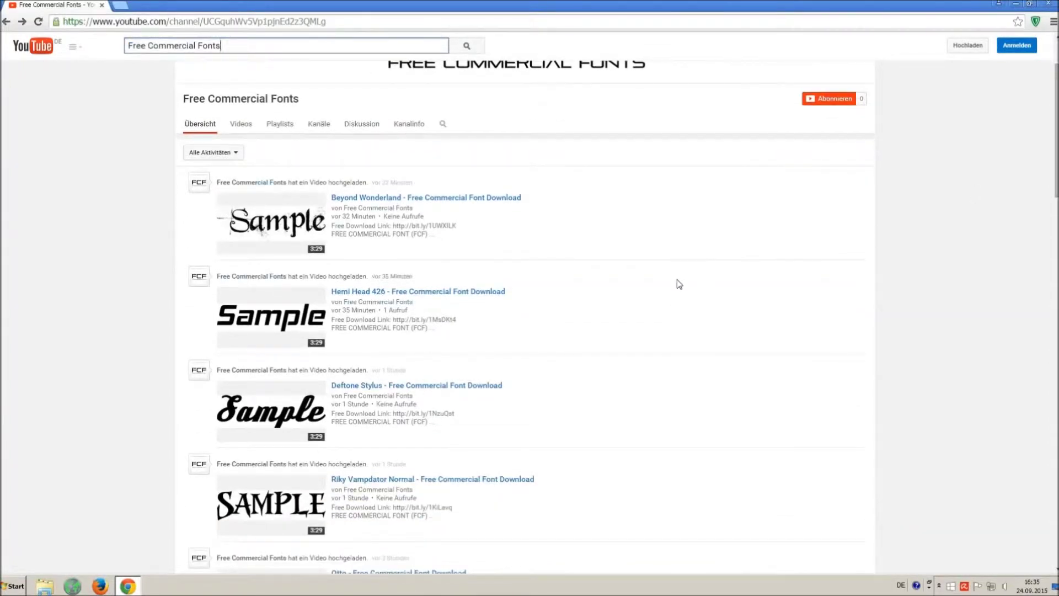
scroll(677, 279, "down", 1)
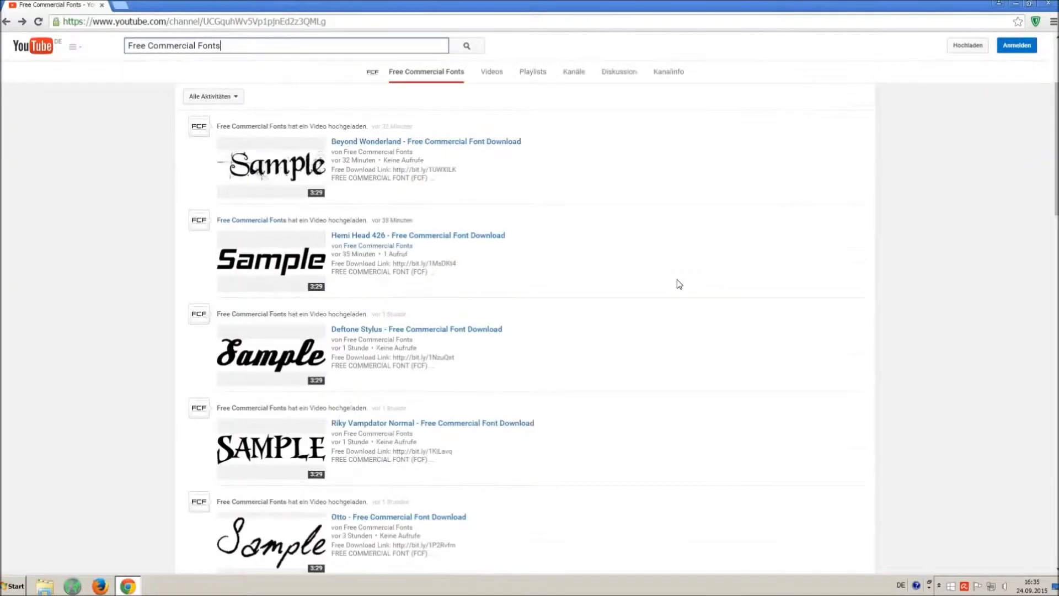
left_click(367, 424)
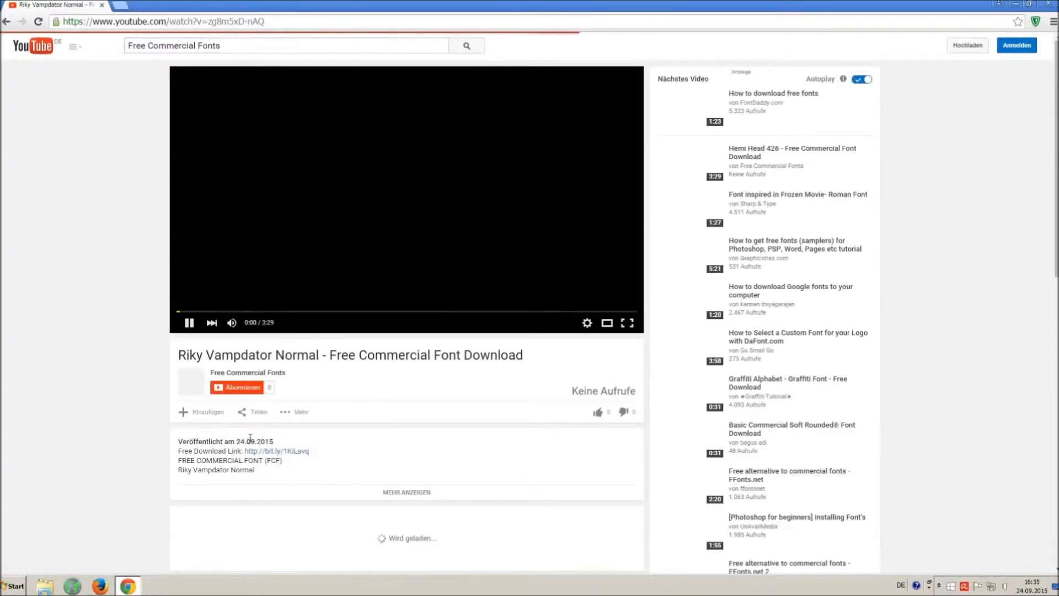
Pause the video and expand its description to read the license note and download link.
left_click(186, 322)
left_click(397, 492)
scroll(366, 473, "down", 1)
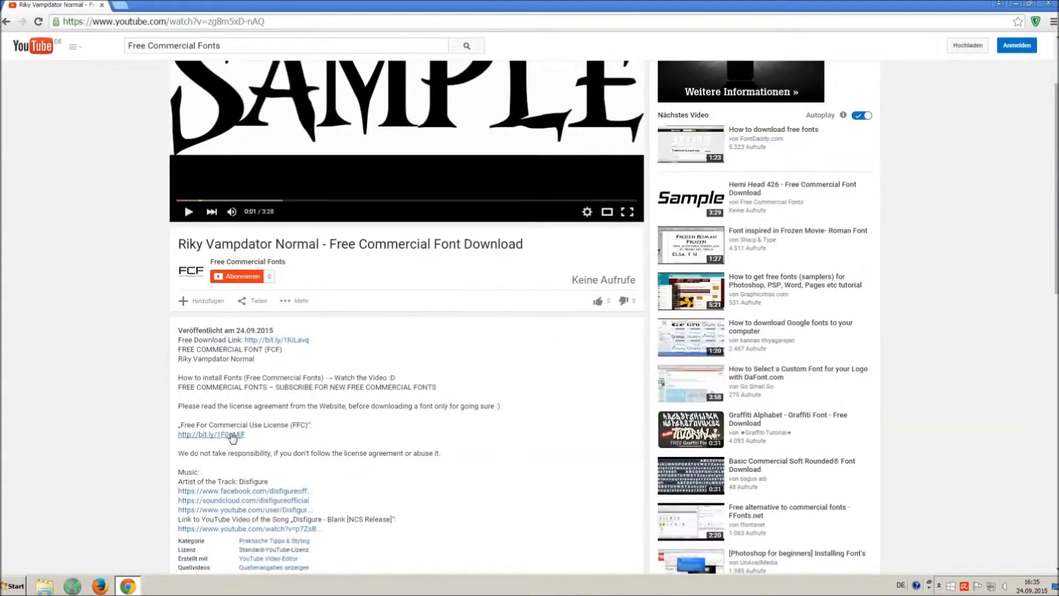
left_click_drag(178, 408, 258, 432)
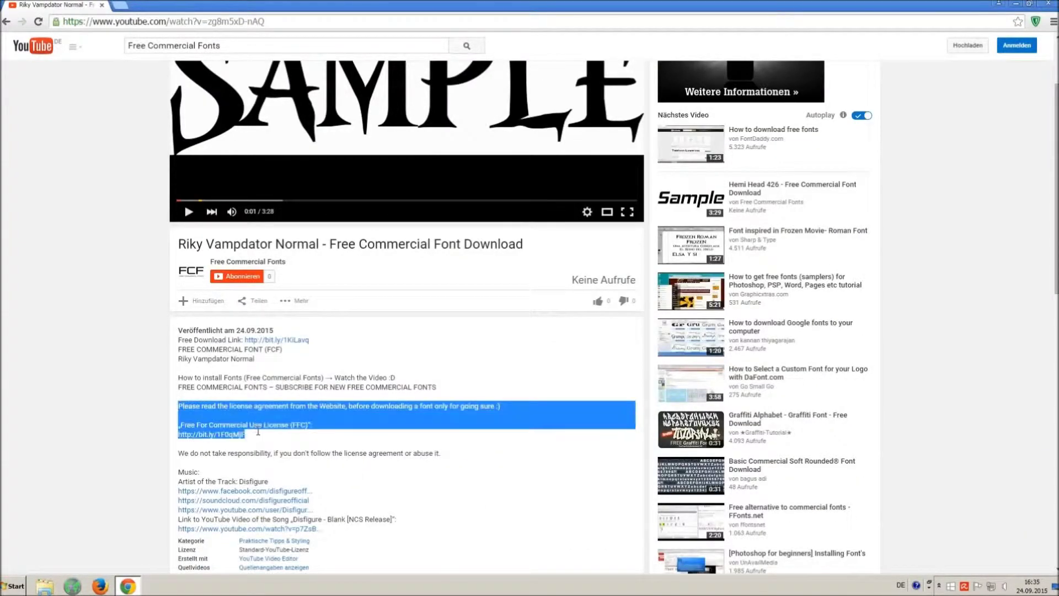
left_click(306, 446)
scroll(307, 447, "up", 2)
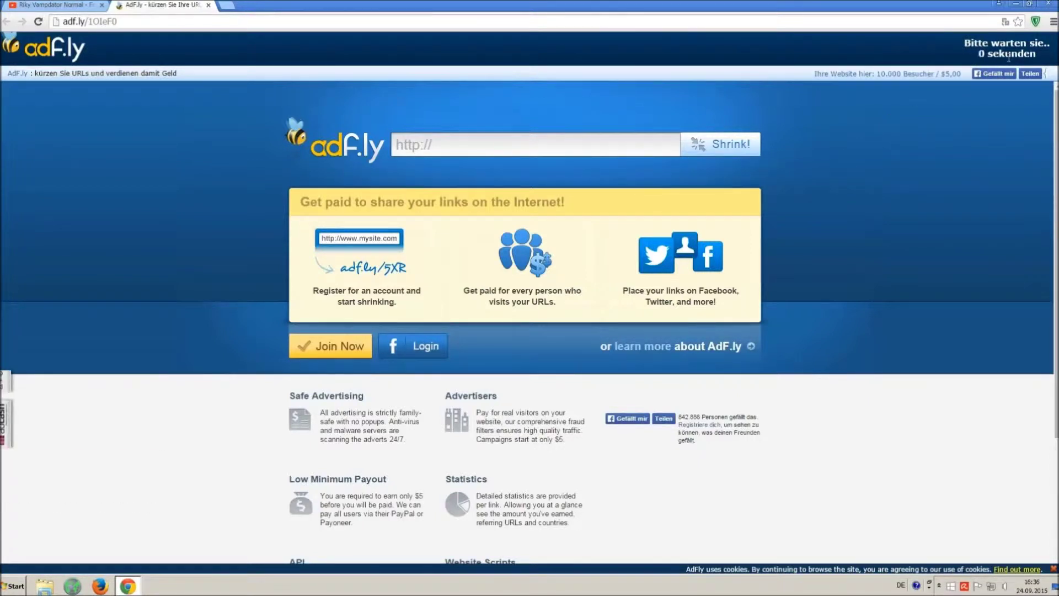
Skip both adf.ly ad pages to reach the 1001fonts Riky Vampdator Normal page.
left_click(994, 49)
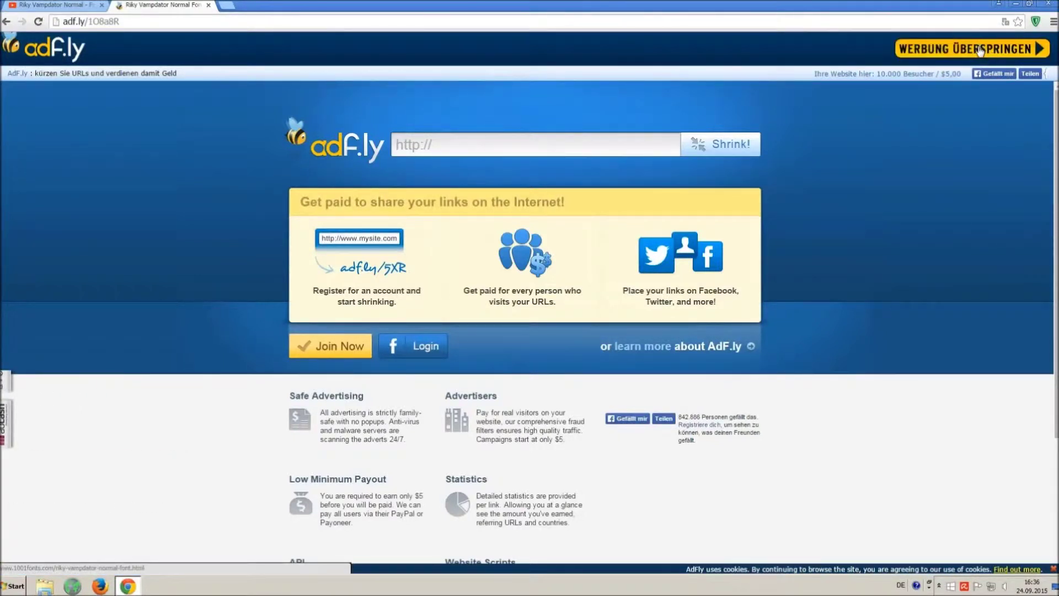
left_click(979, 51)
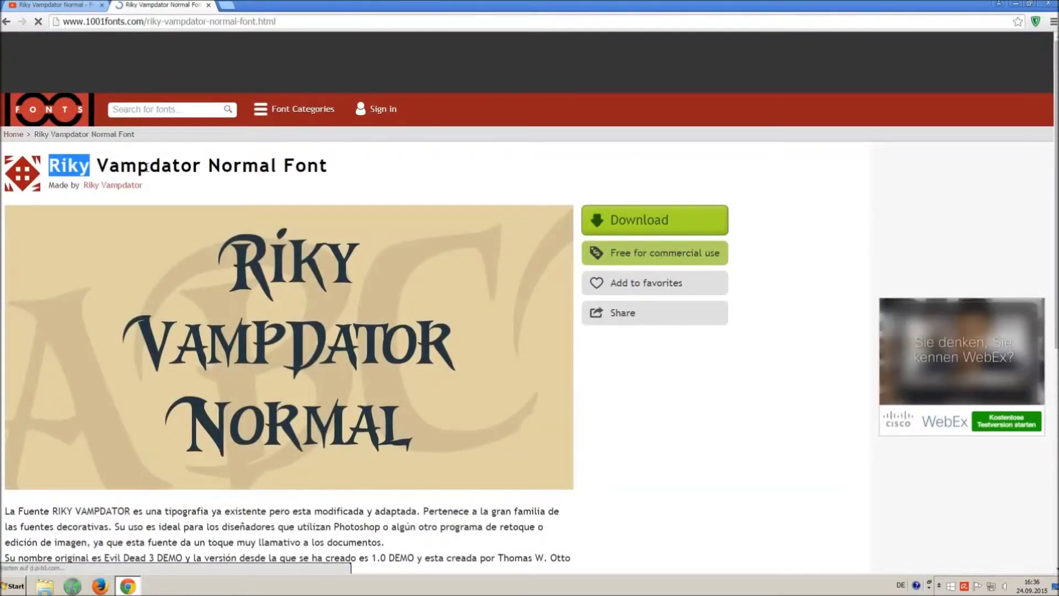
Download Riky Vampdator Normal from 1001fonts as the TTF file riky-vampdator-normal.ttf.
left_click_drag(49, 166, 385, 168)
left_click(398, 176)
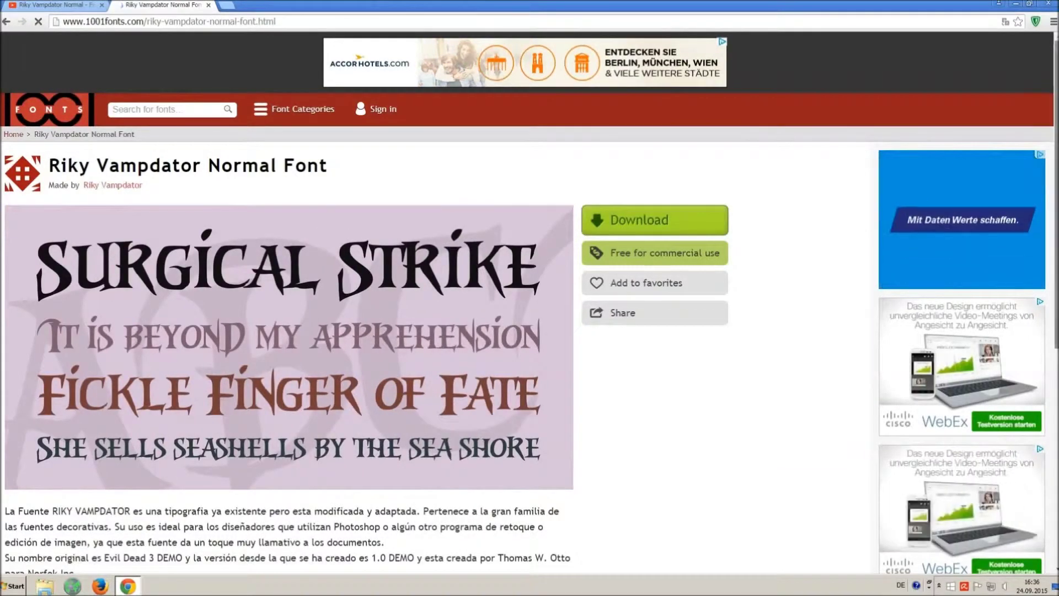
scroll(623, 231, "down", 3)
scroll(624, 231, "down", 5)
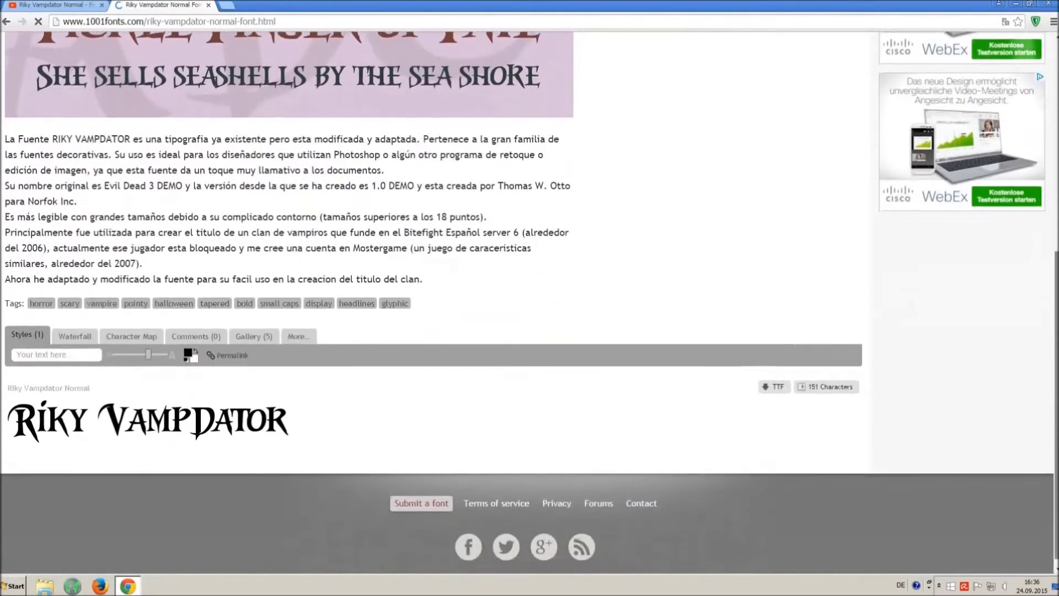
left_click(770, 385)
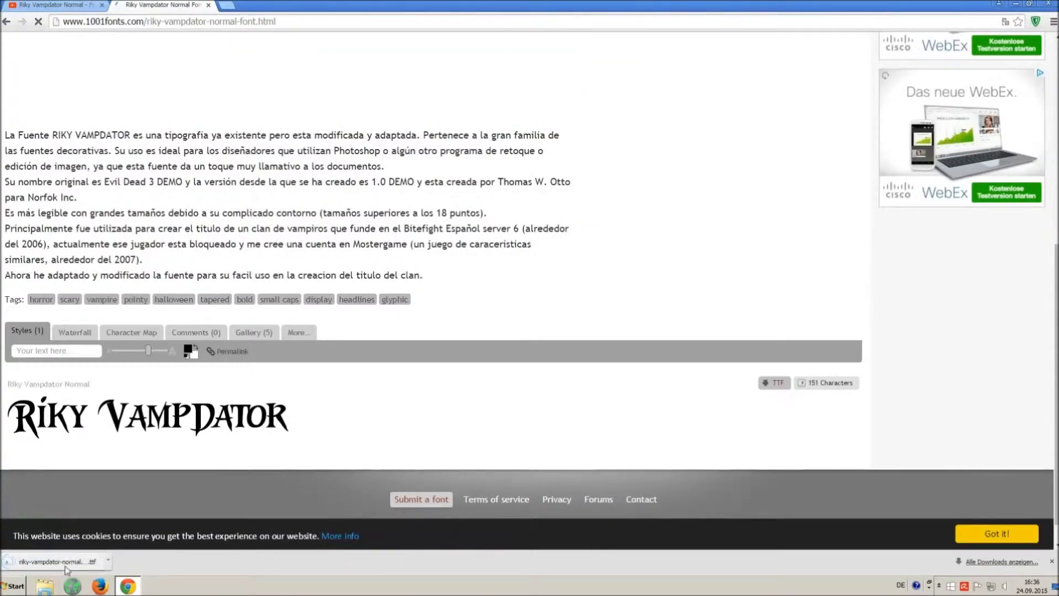
Open the Schriftarten (Fonts) folder by searching 'font' in Control Panel.
left_click(13, 586)
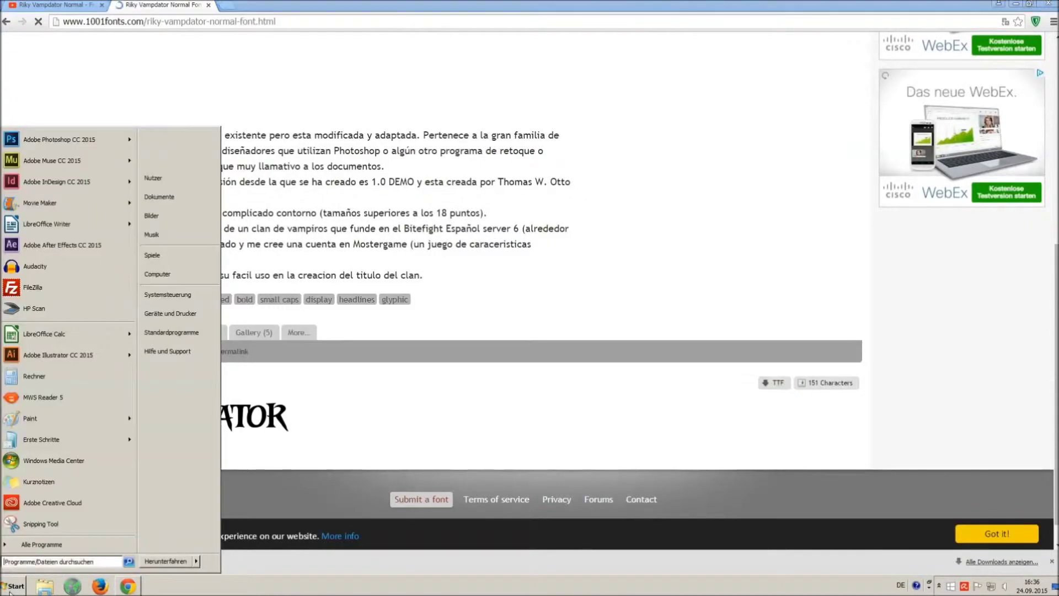
left_click(168, 295)
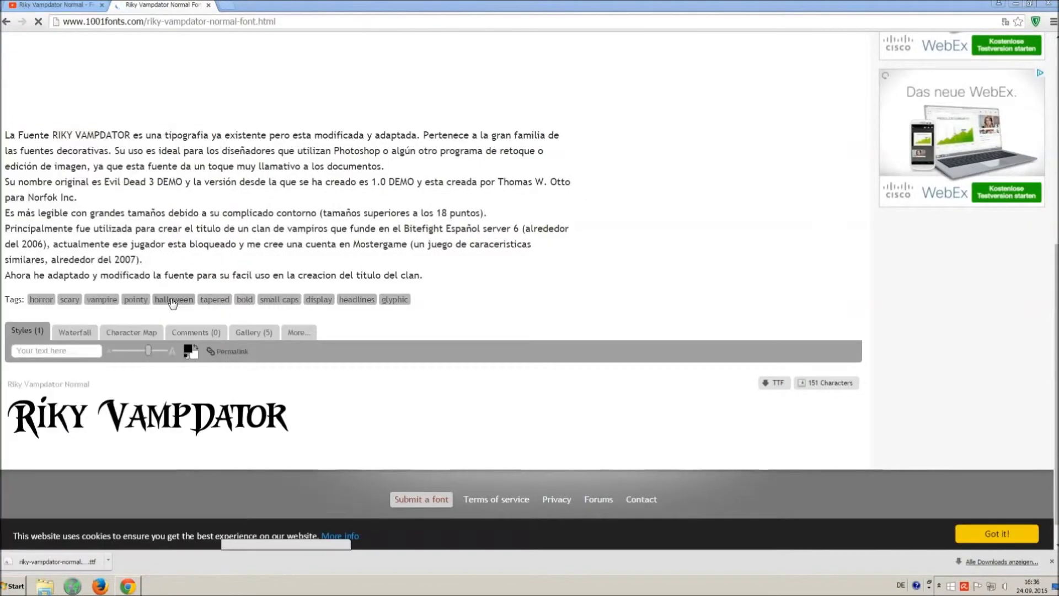
left_click(855, 149)
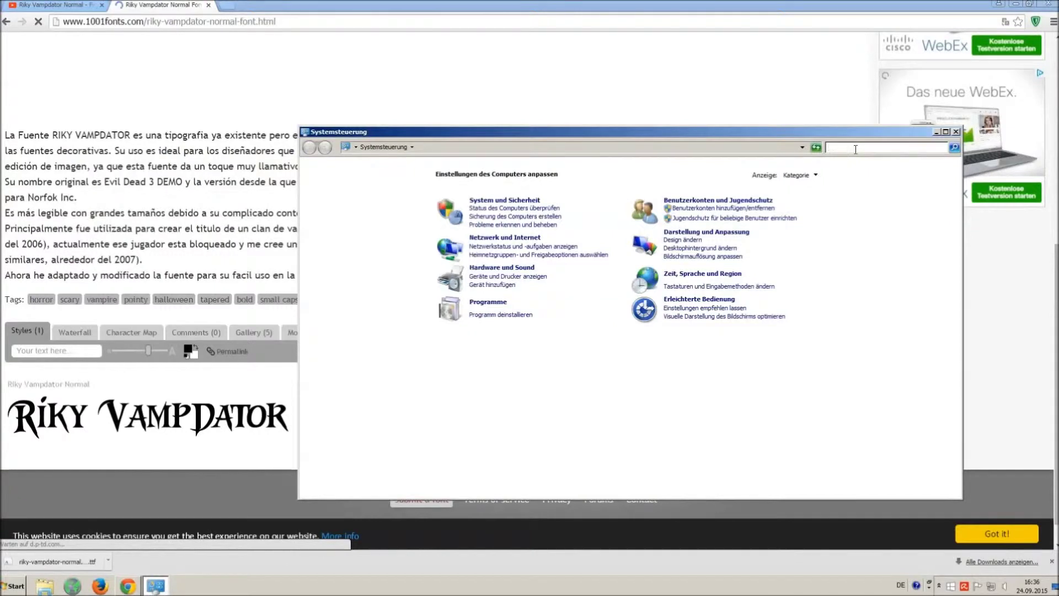
type("font")
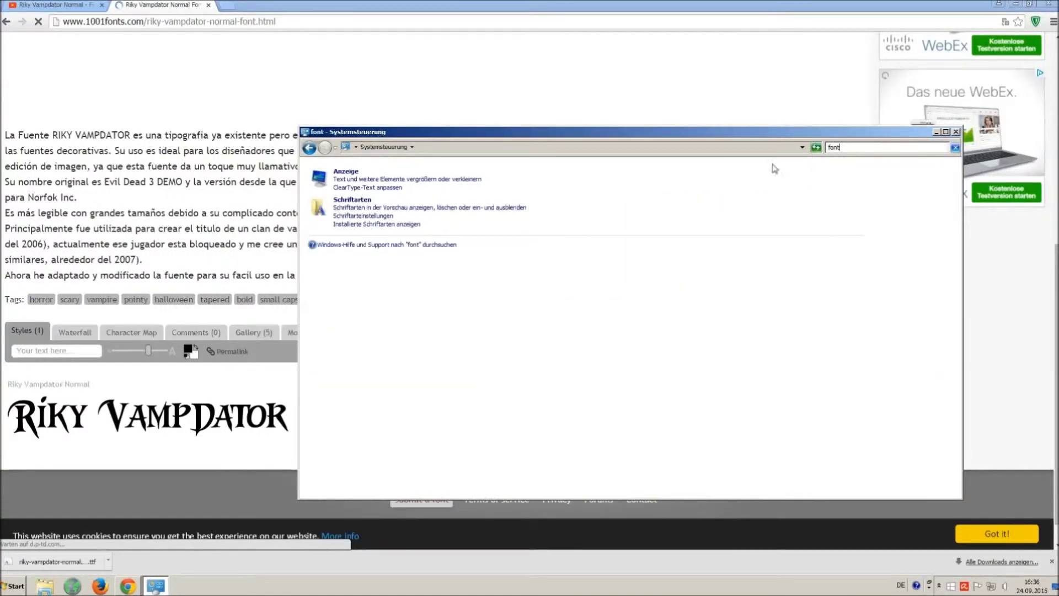
left_click(352, 200)
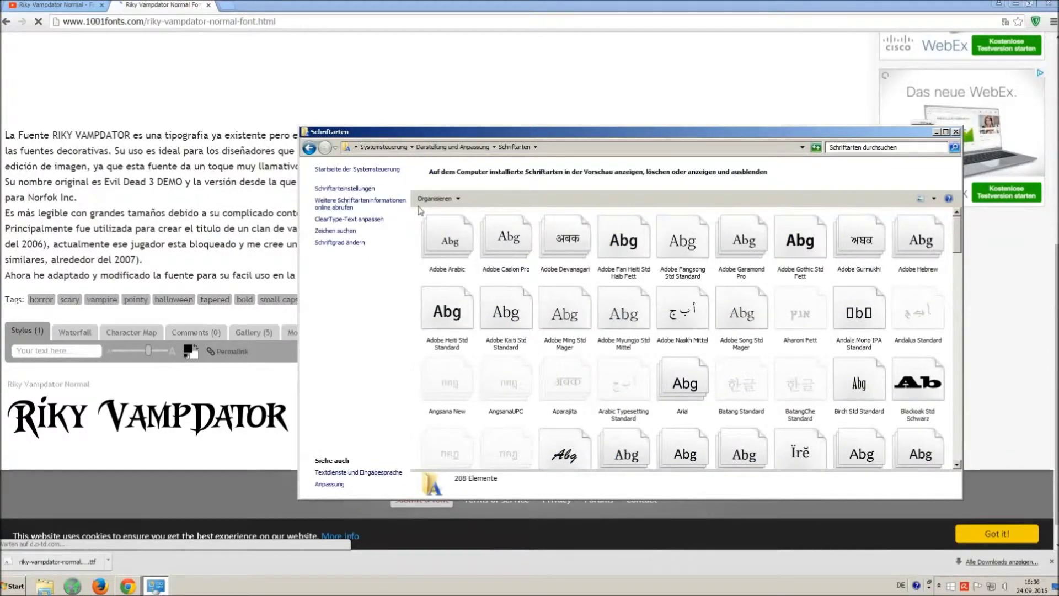
left_click_drag(421, 210, 519, 169)
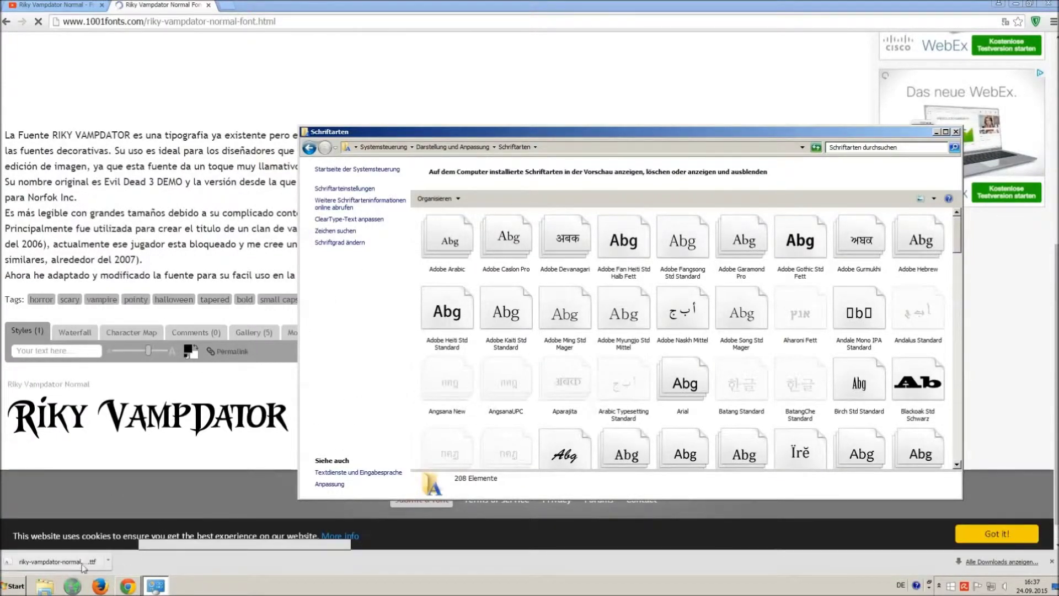
left_click(15, 585)
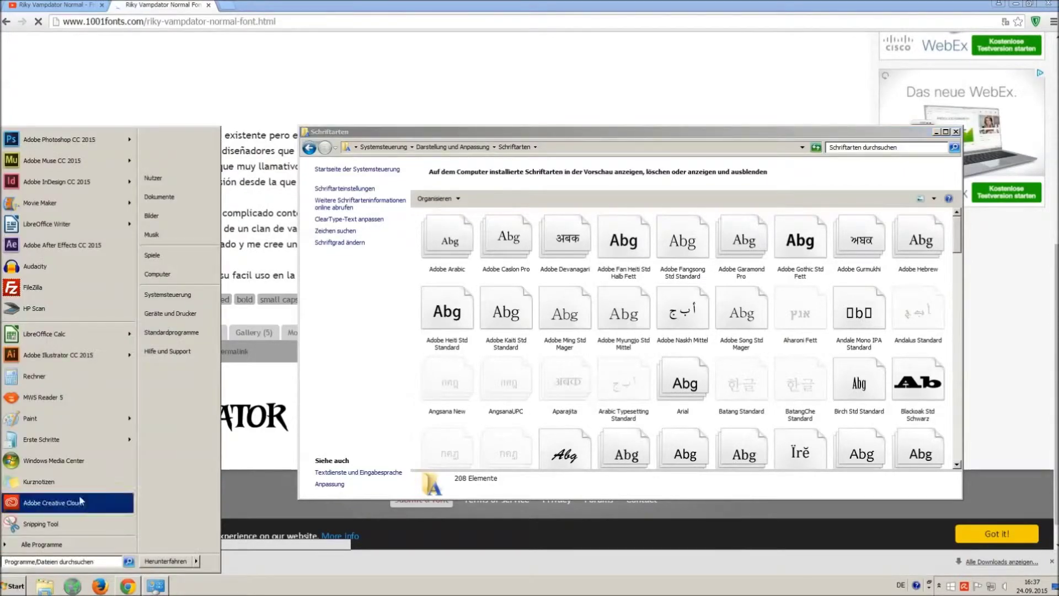
Install the downloaded font by dragging it from Downloads into the Fonts folder.
left_click(196, 276)
left_click(152, 294)
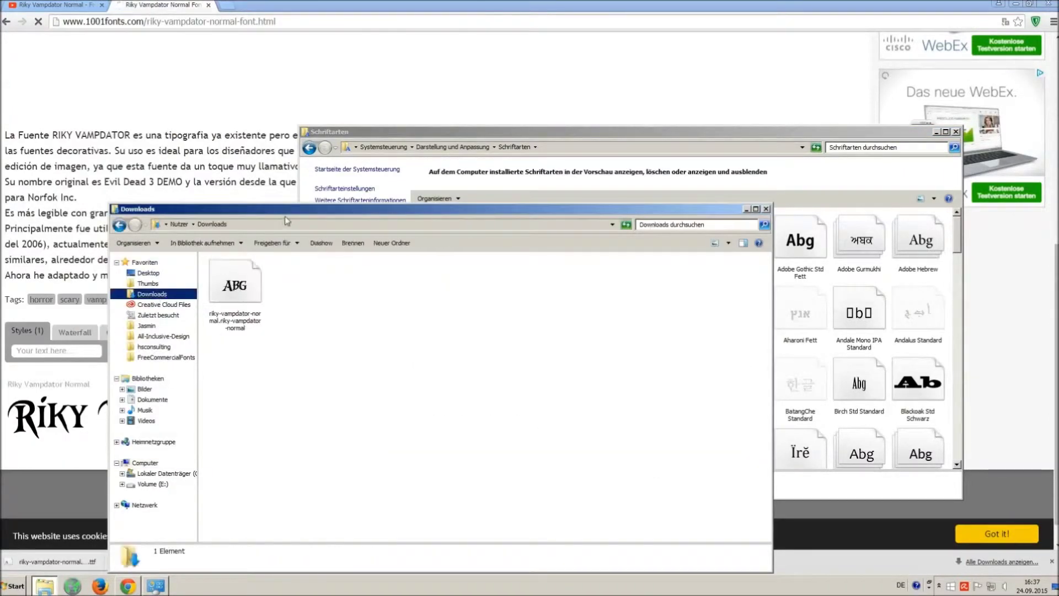
left_click_drag(285, 209, 268, 363)
left_click_drag(253, 446, 539, 287)
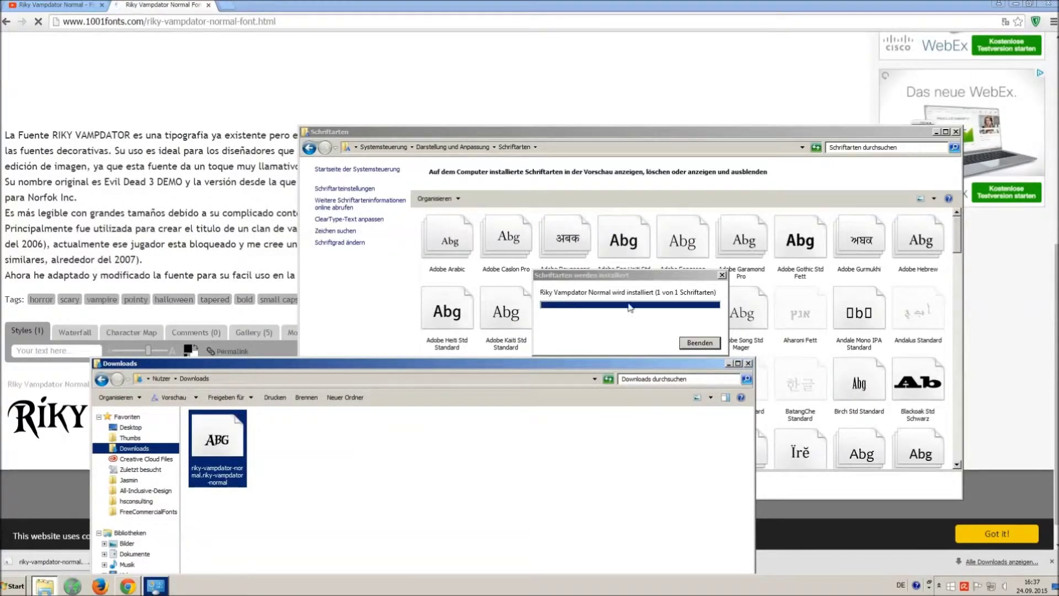
Close the Downloads and Fonts windows and the 1001fonts tab, then minimize Chrome.
left_click(749, 364)
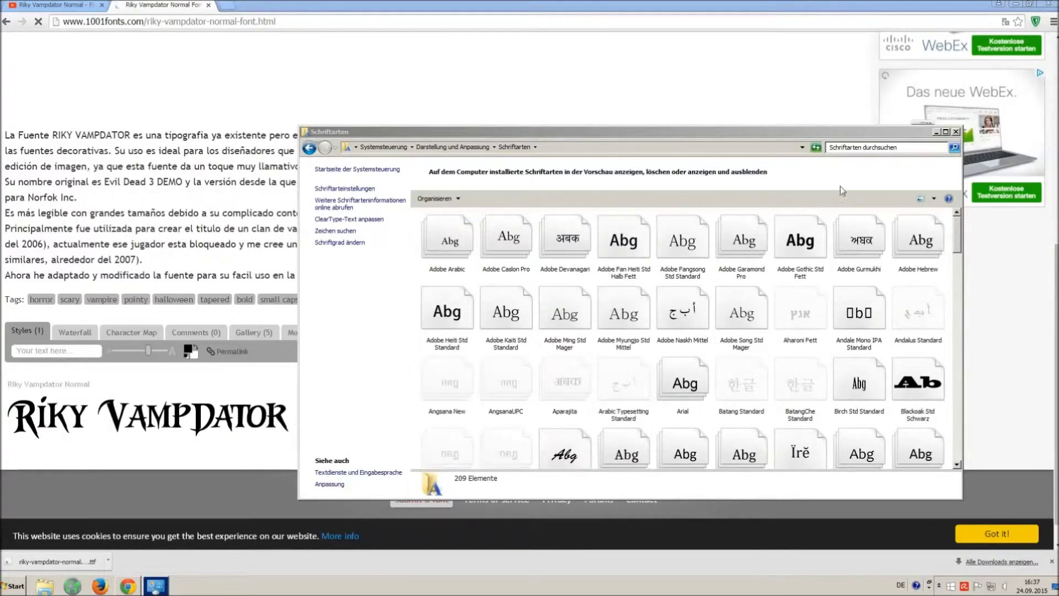
left_click(956, 132)
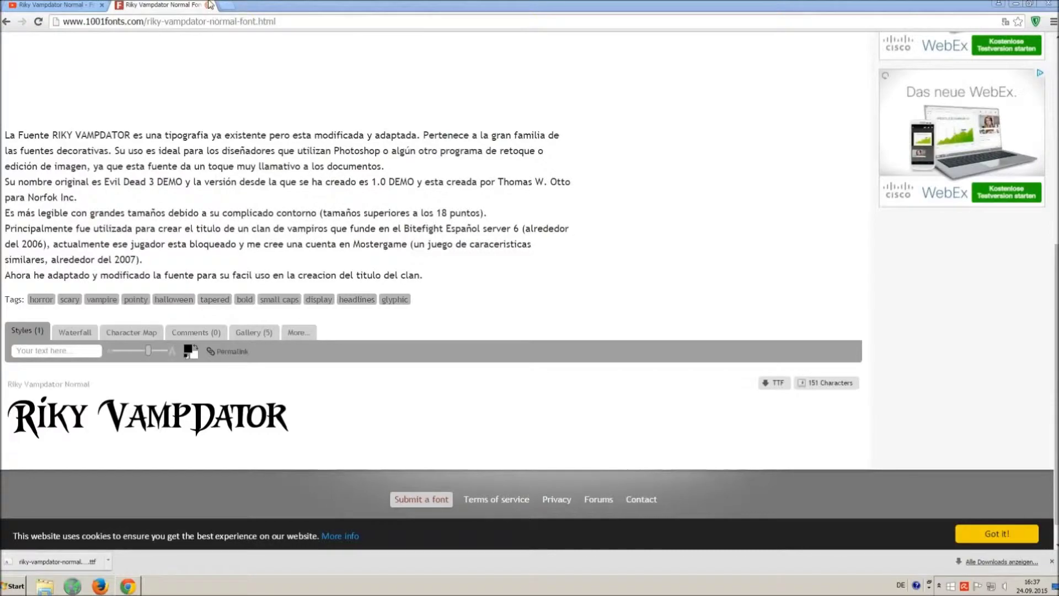
left_click(208, 5)
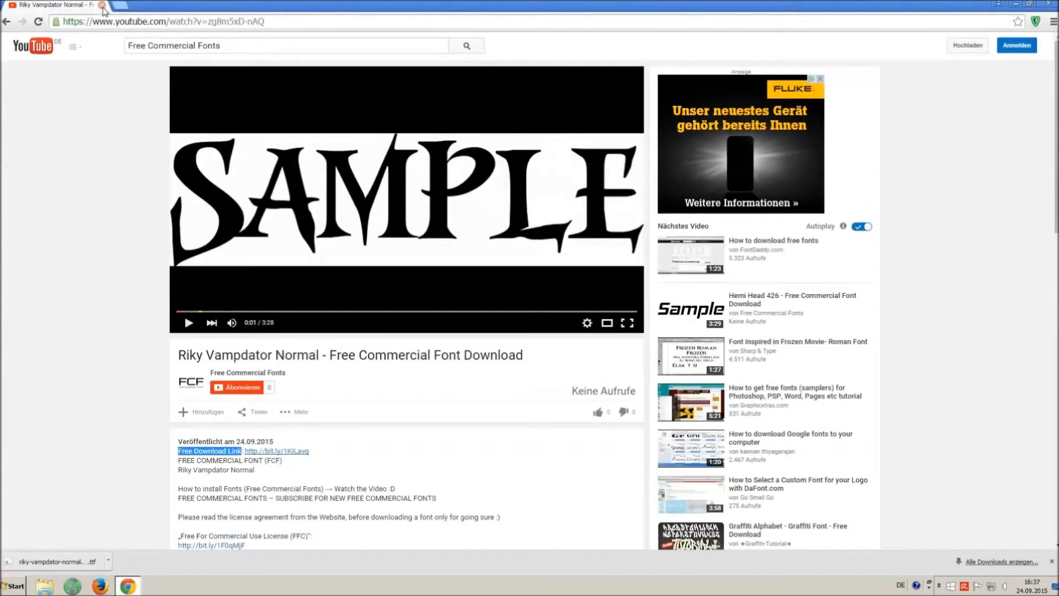
left_click(1018, 3)
Start a new Writer document, type 'O MG THIS VOICE IS SO ANNOYING !!! :)' and select it.
double_click(22, 127)
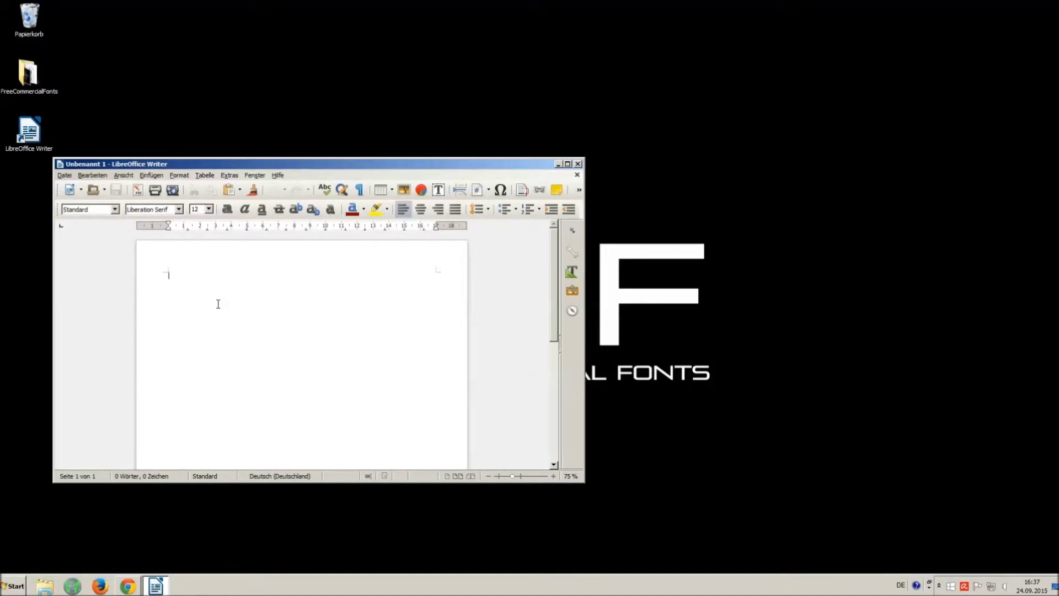
type("oCE IS SO ANNOYING")
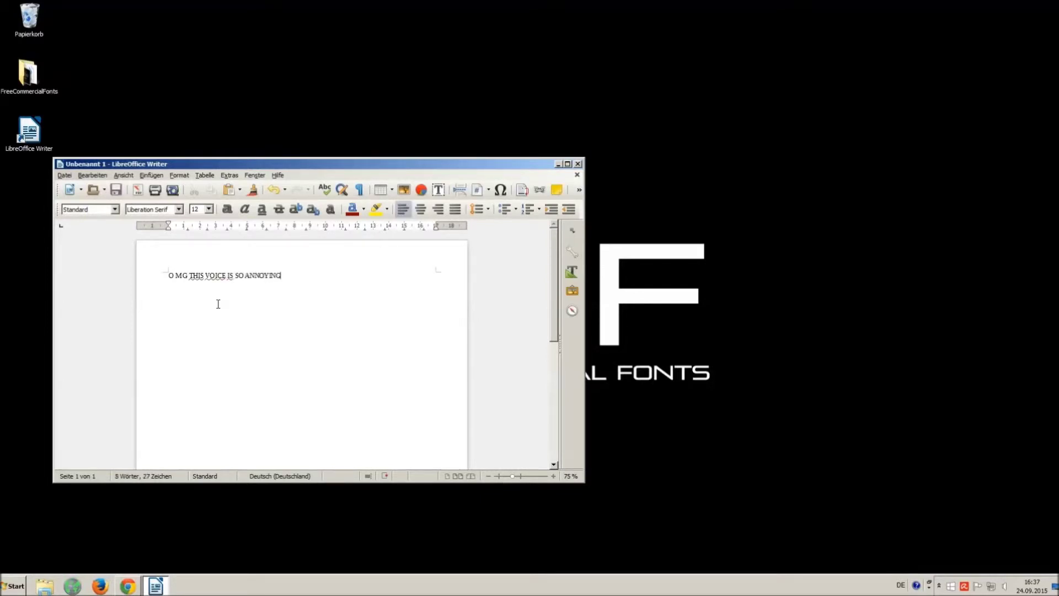
type("!! :")
key("ctrl+a")
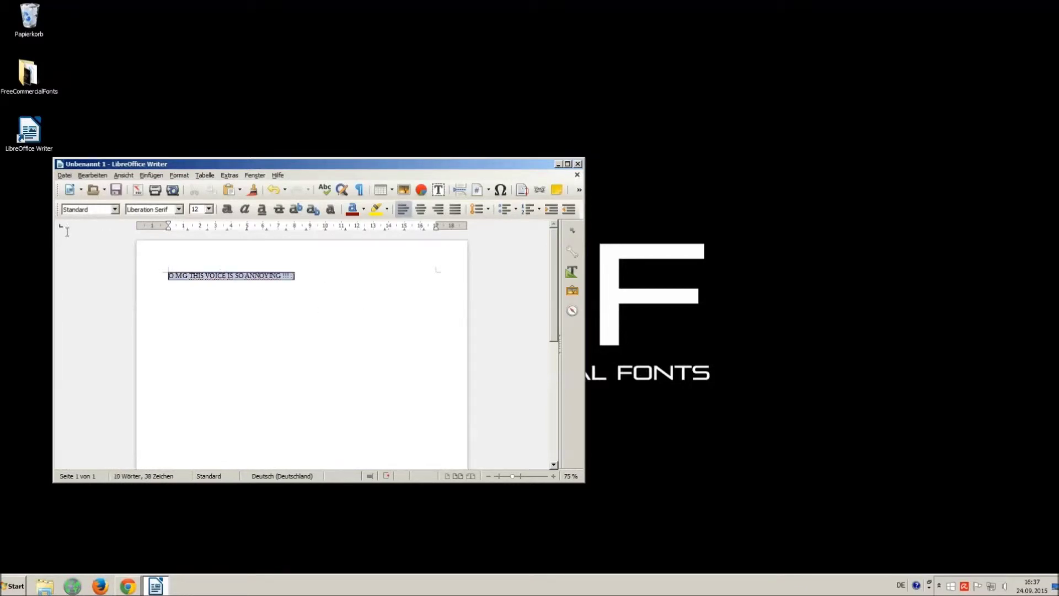
Begin entering 'Vam' in the font name box, then clear the partial entry.
double_click(147, 209)
type("Va")
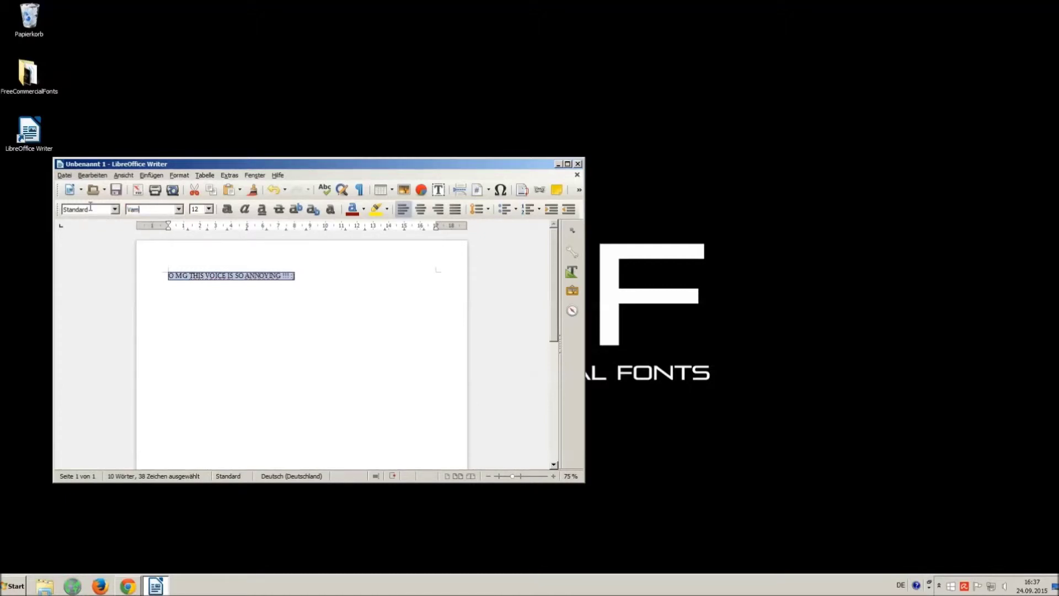
type("m '")
key("BackSpace")
key("BackSpace")
key("BackSpace")
key("BackSpace")
Set the selected line to Riky Vampdator Normal at 16 pt.
left_click(178, 210)
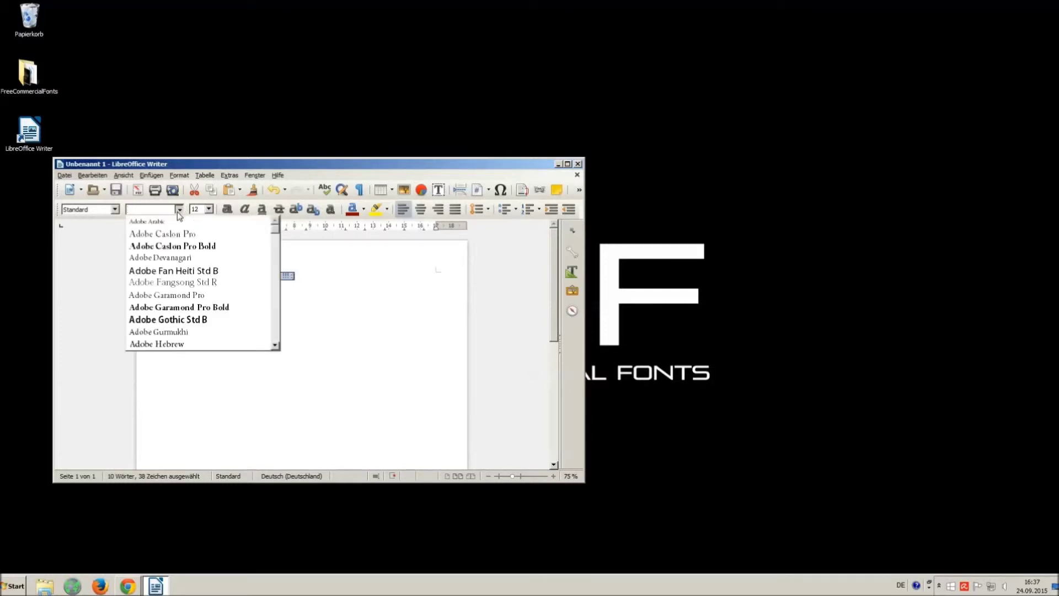
left_click_drag(275, 232, 285, 322)
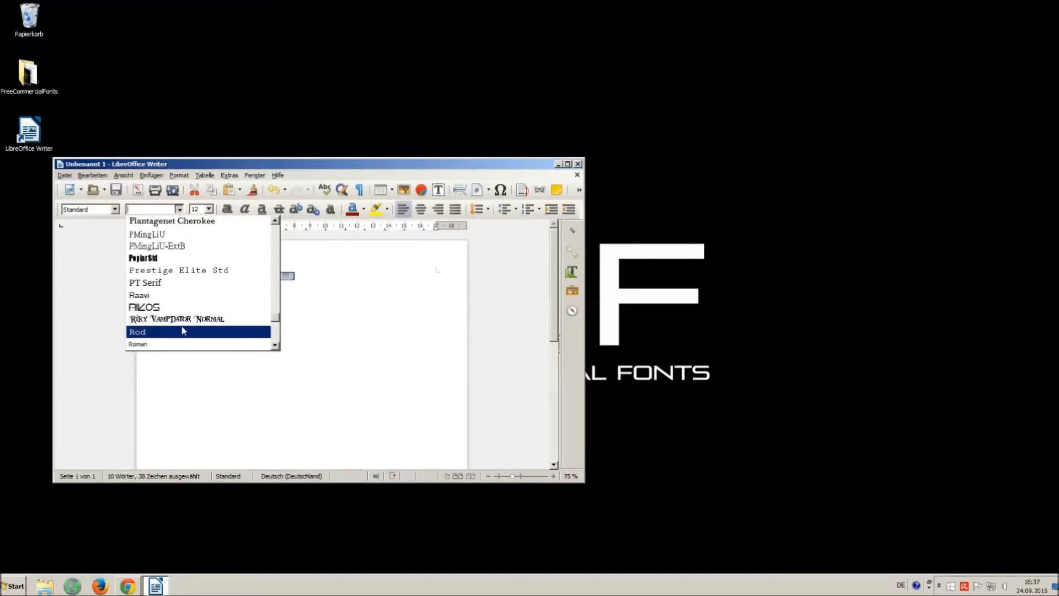
left_click(160, 320)
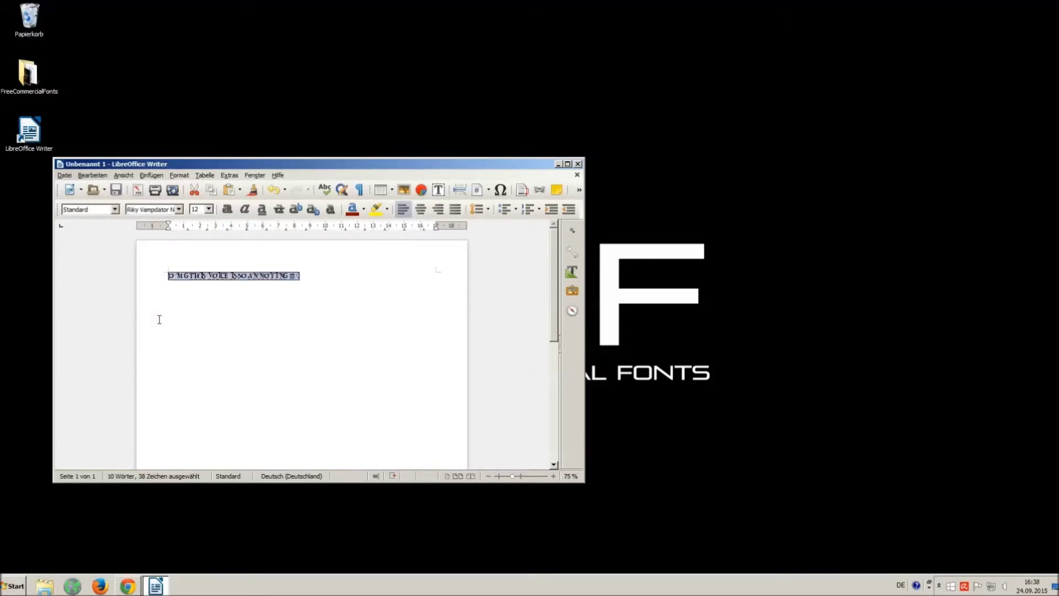
left_click(209, 209)
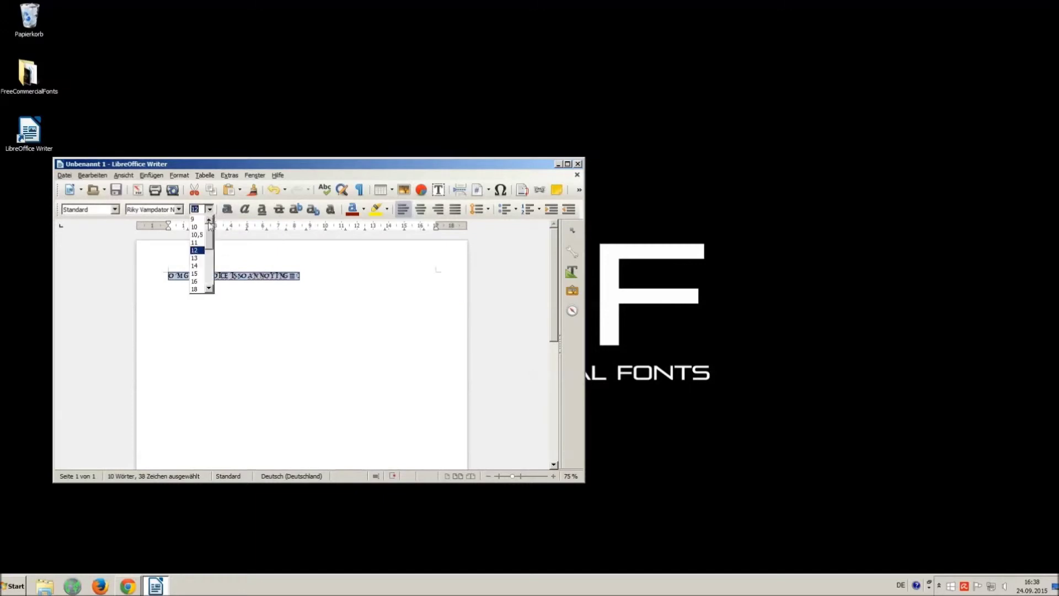
left_click(200, 285)
left_click(333, 304)
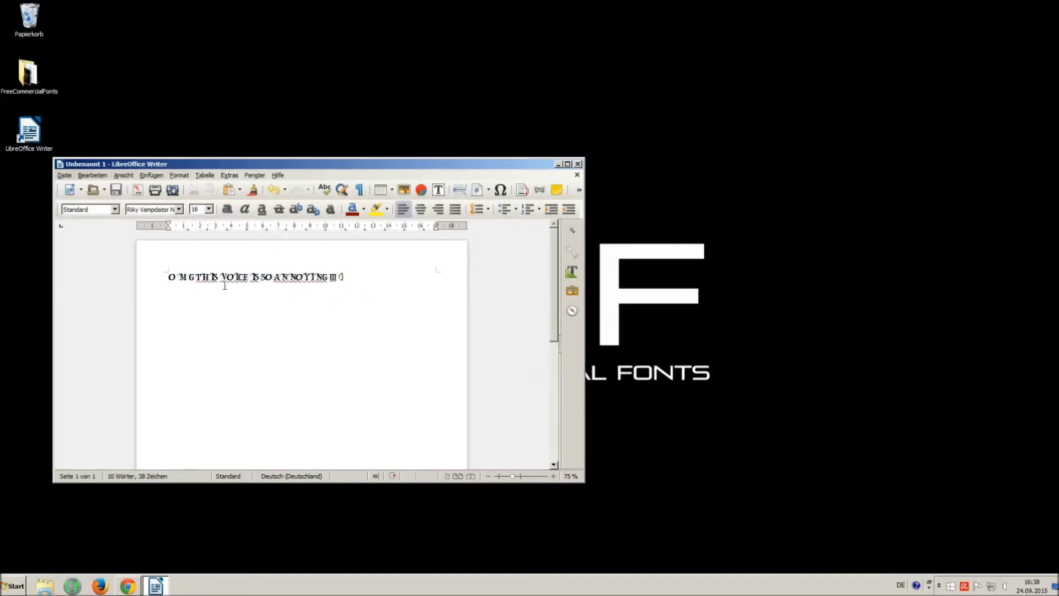
Widen the gaps between the words, from OMG through the closing smiley.
left_click(197, 277)
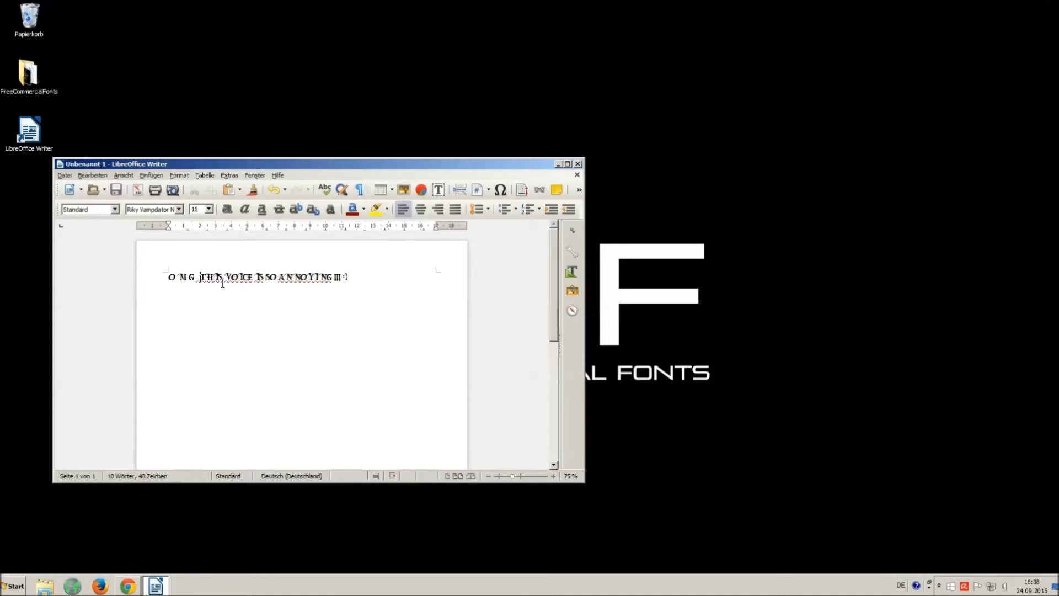
left_click(225, 277)
left_click(262, 276)
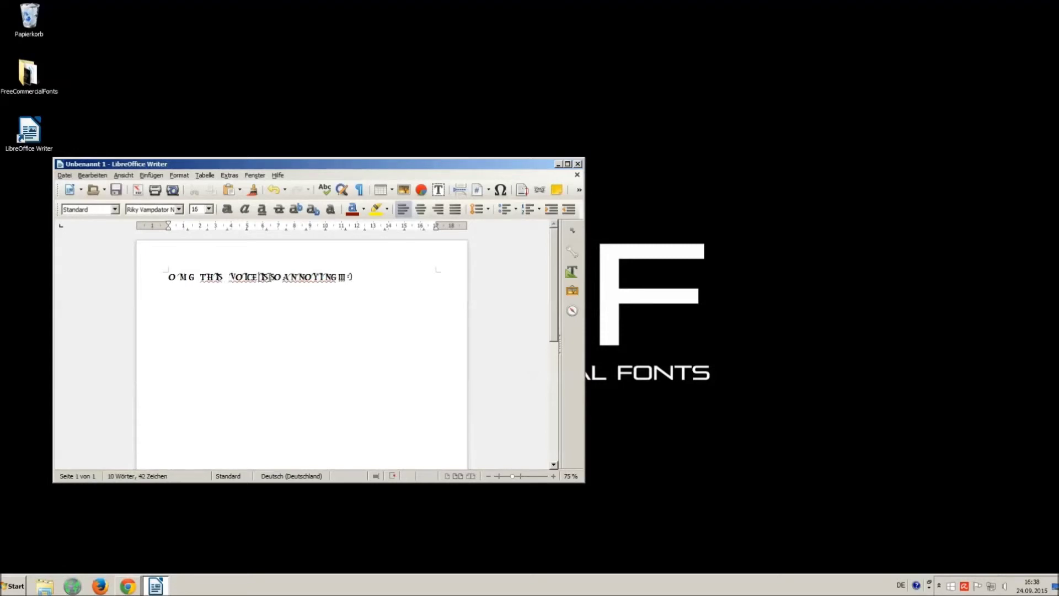
left_click(274, 277)
left_click(291, 276)
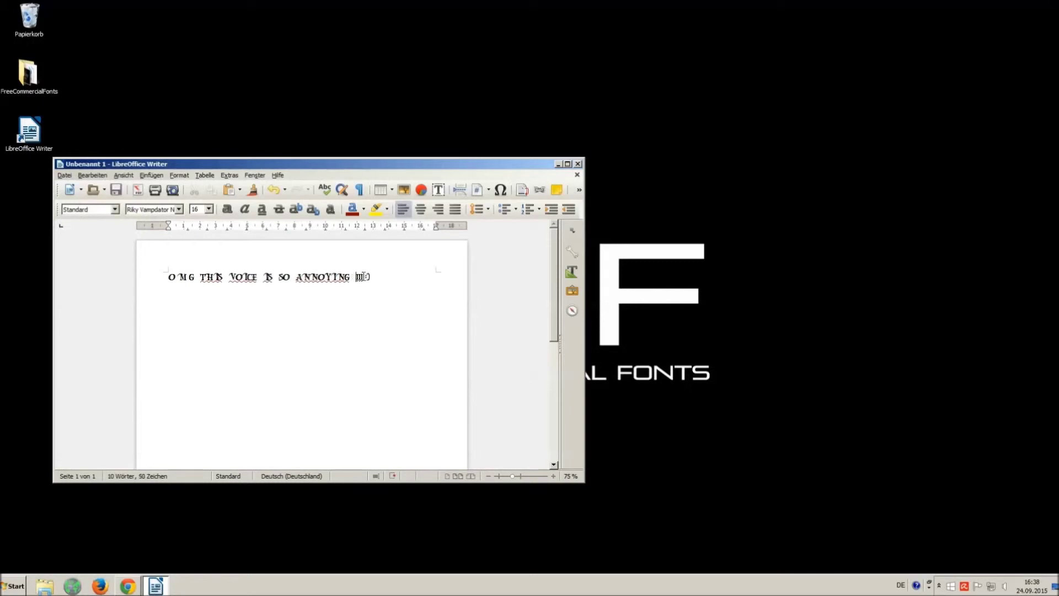
left_click(362, 277)
Close the Writer document with Nicht speichern and return to the YouTube page.
key("ctrl+a")
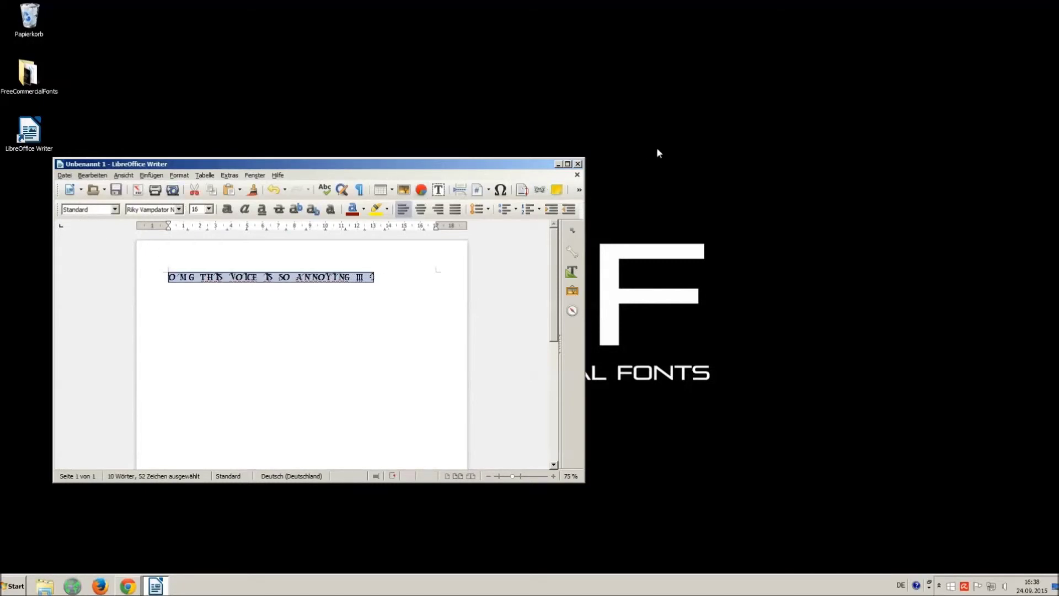
left_click(578, 164)
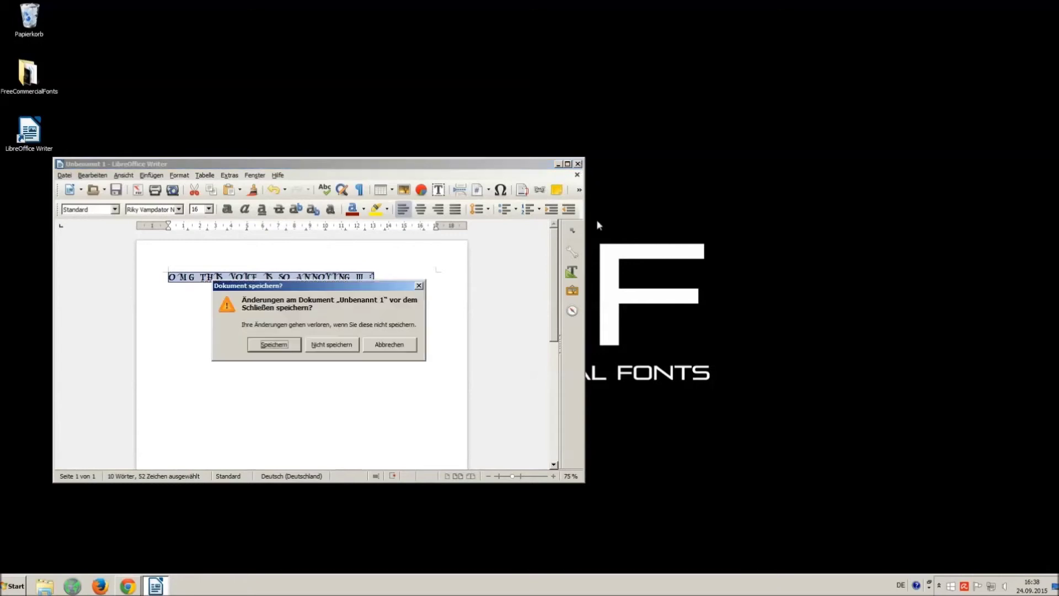
left_click(319, 346)
left_click(130, 588)
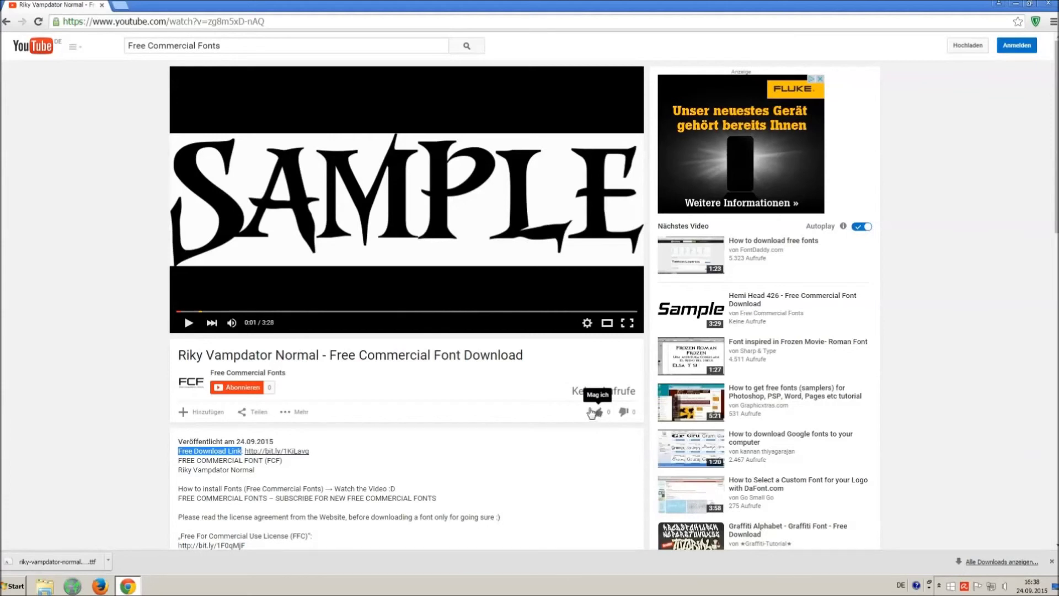
Dismiss the downloads bar and highlight the Music credits in the video description.
left_click(602, 418)
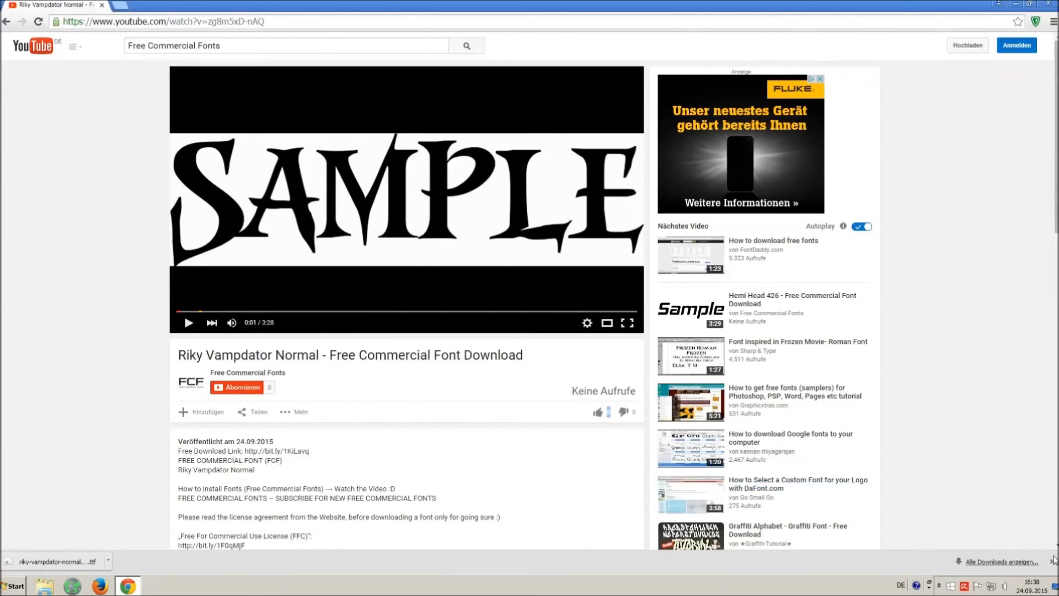
left_click(1051, 561)
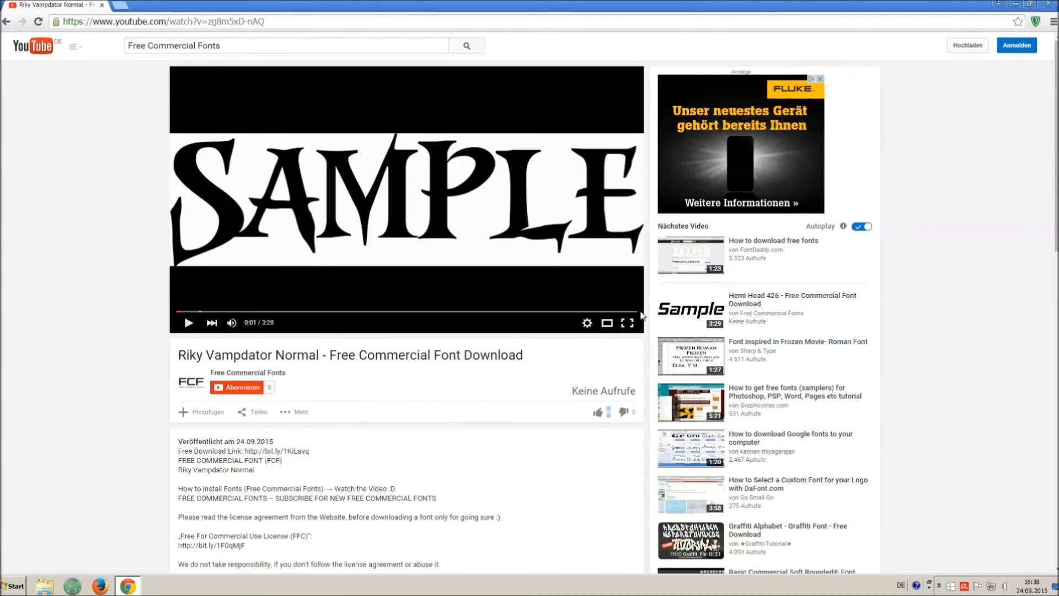
scroll(326, 380, "down", 3)
scroll(327, 367, "down", 1)
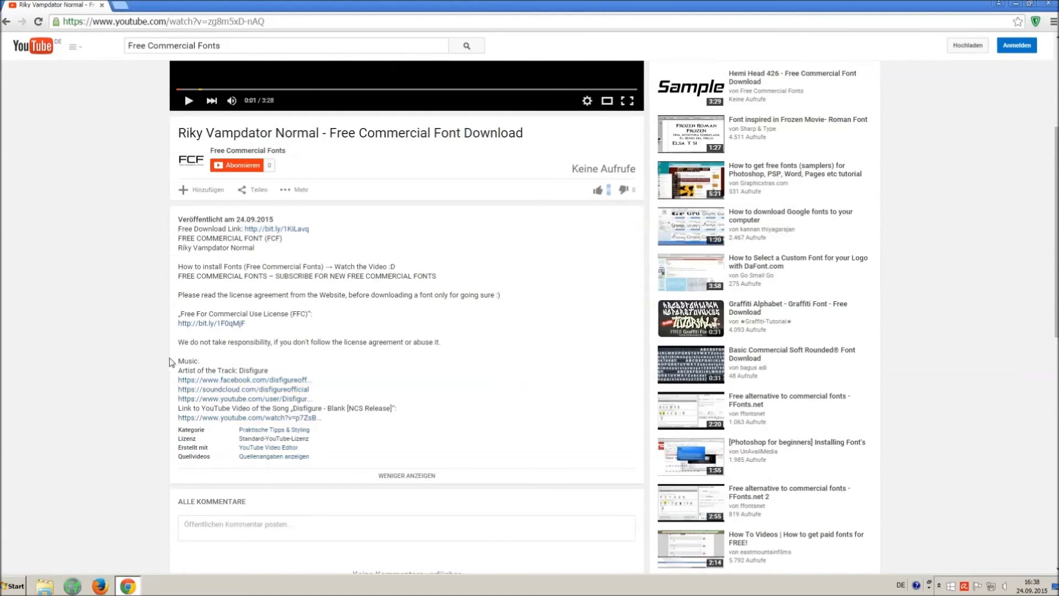
left_click_drag(180, 354, 390, 419)
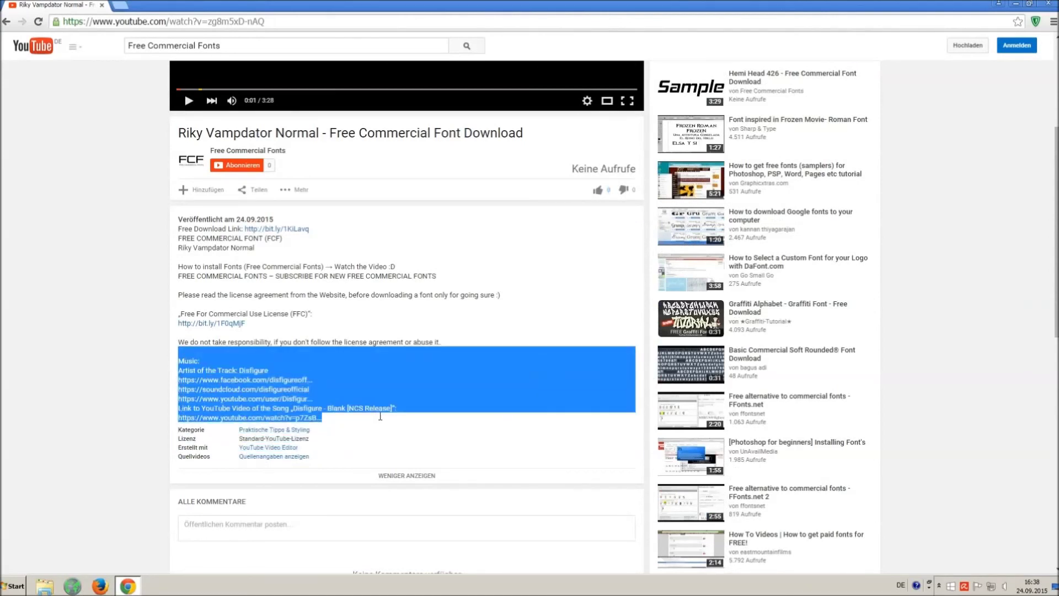